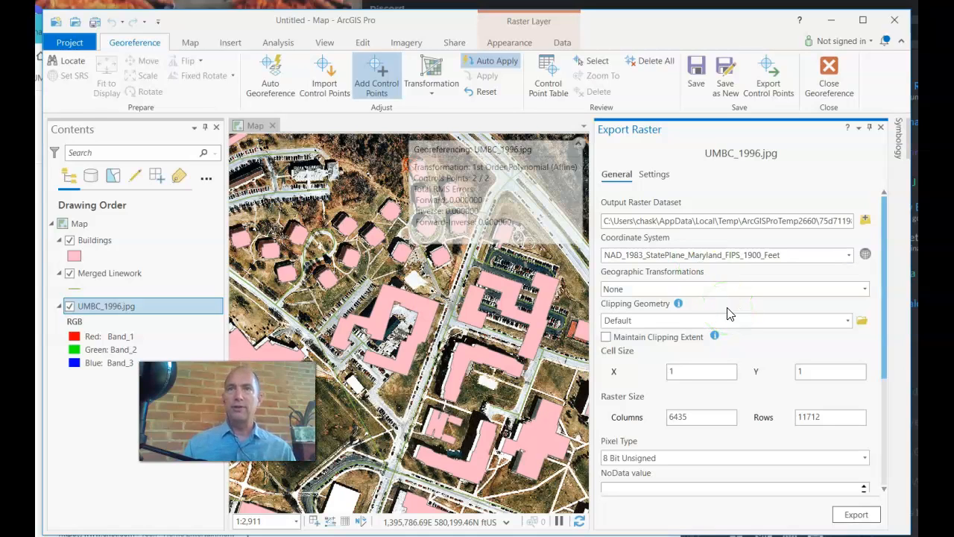
- Export the georeferenced UMBC_1996.jpg as a new raster and hide the original UMBC_1996.jpg layer
{"action": "left_click", "coordinate": [859, 514]}
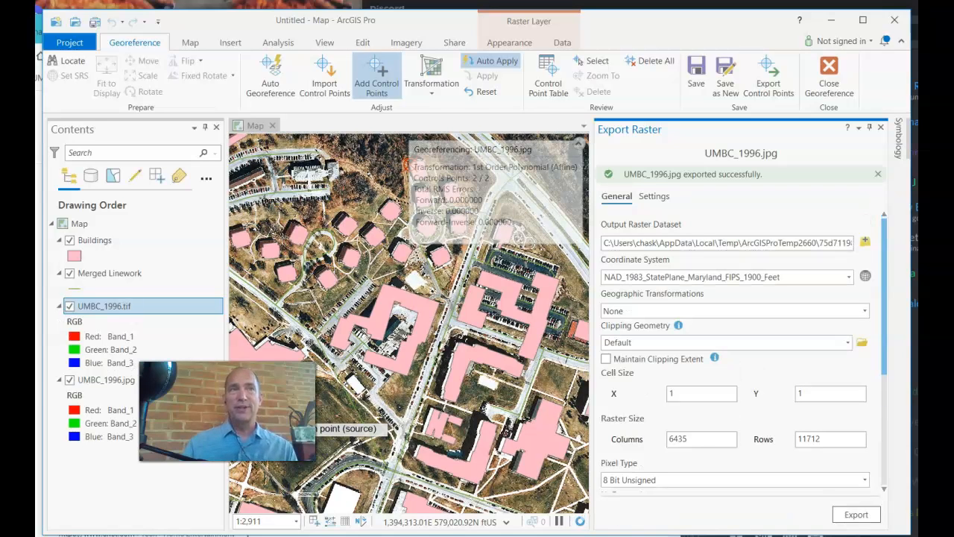
{"action": "left_click", "coordinate": [69, 380]}
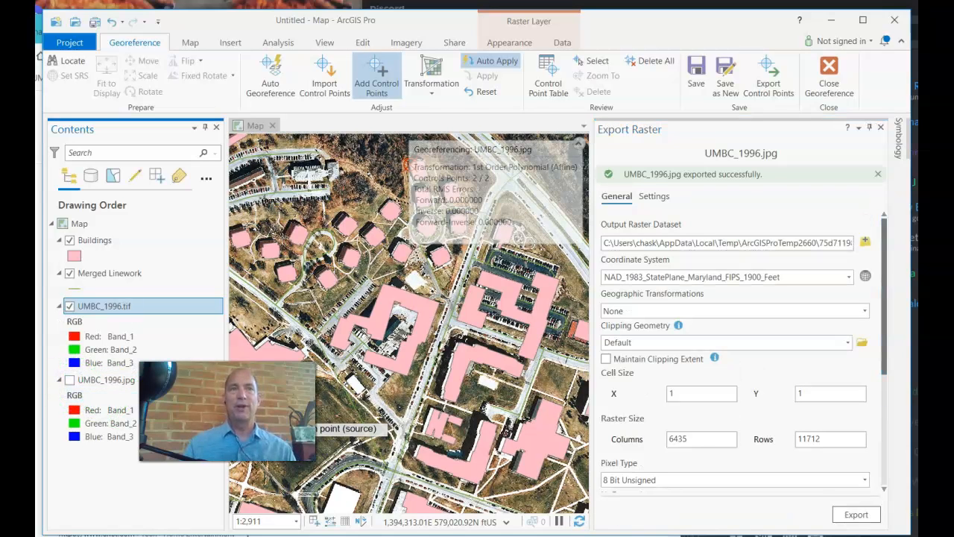
{"action": "left_click", "coordinate": [876, 130]}
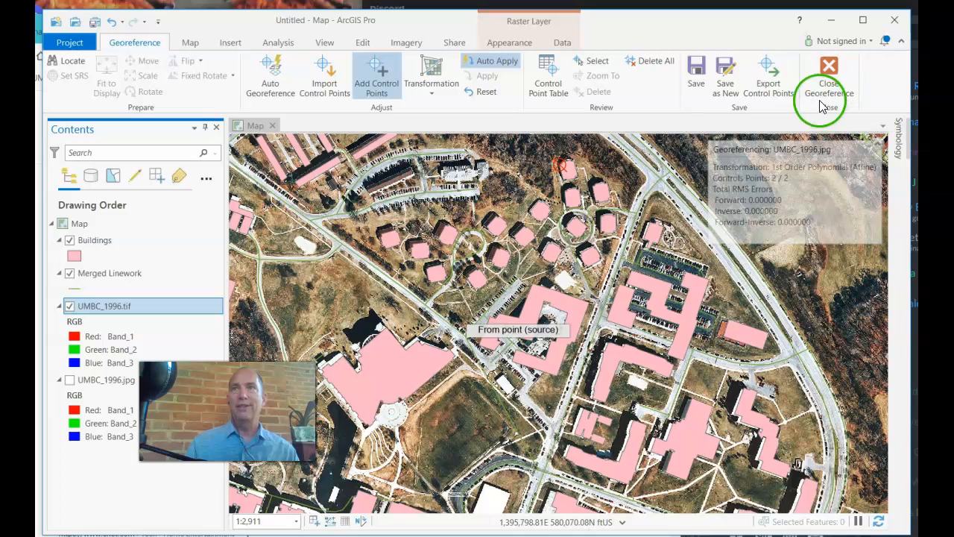
- Close the georeferencing session and discard its unsaved edits
{"action": "left_click", "coordinate": [827, 91]}
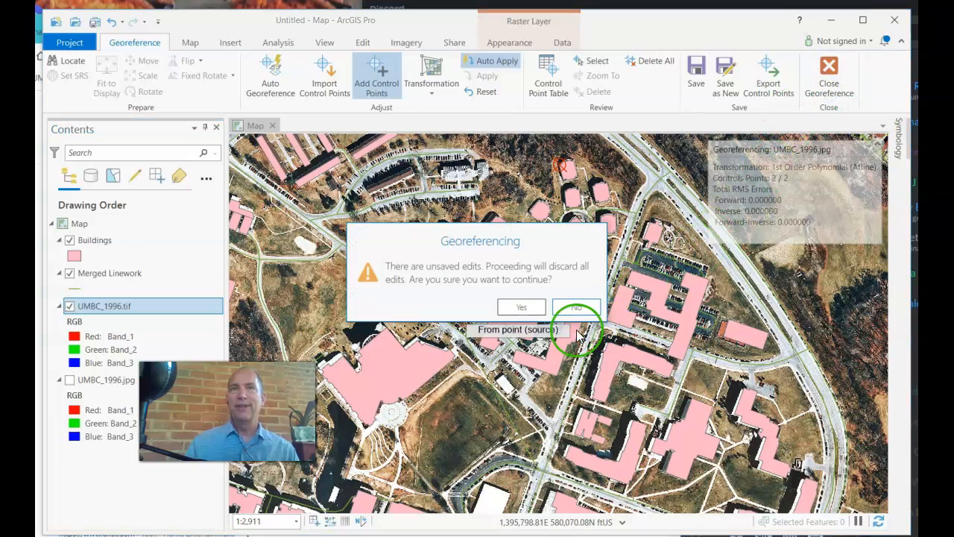
{"action": "left_click", "coordinate": [522, 308]}
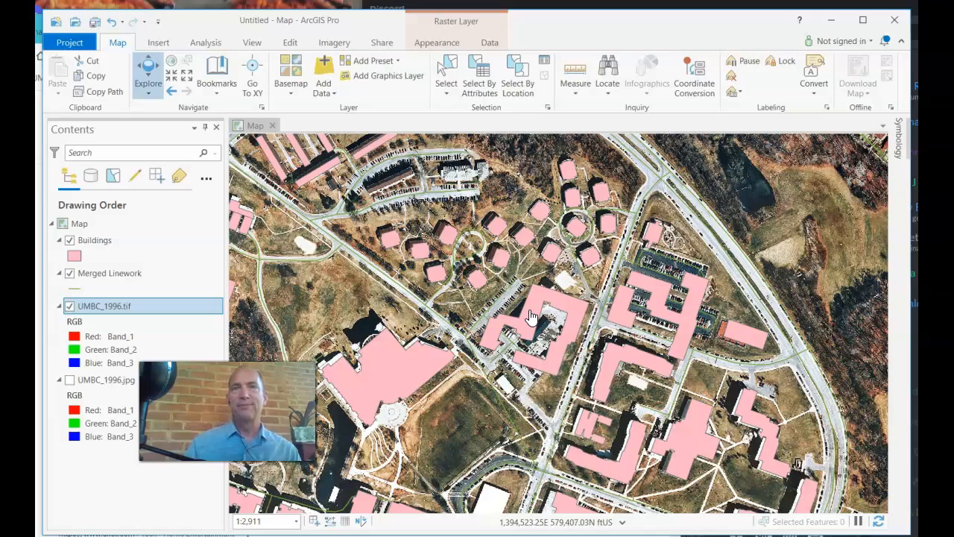
- Examine how the exported UMBC_1996.tif lines up with the Buildings and Merged Linework layers across the campus
{"action": "scroll", "coordinate": [515, 431], "scroll_direction": "down", "scroll_amount": 3}
{"action": "left_click", "coordinate": [514, 431]}
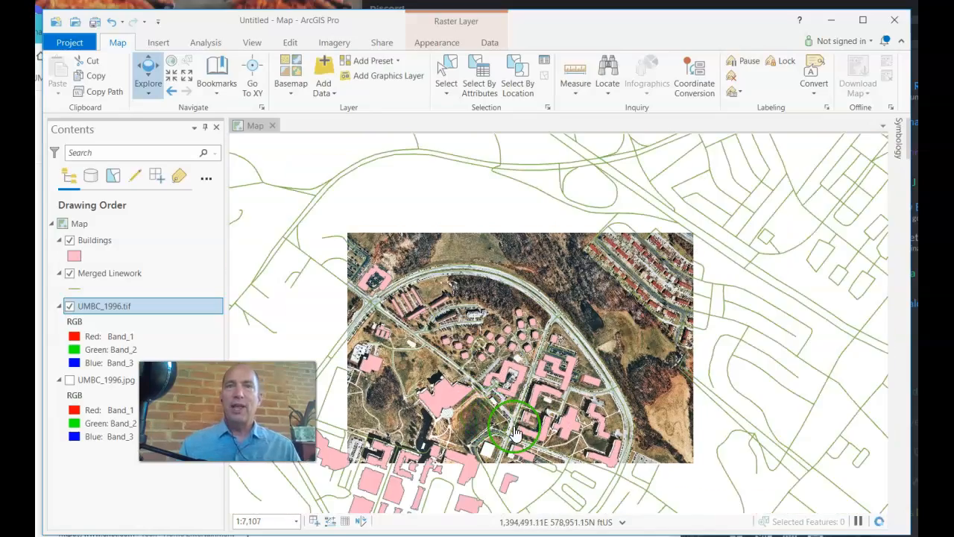
{"action": "scroll", "coordinate": [516, 432], "scroll_direction": "down", "scroll_amount": 2}
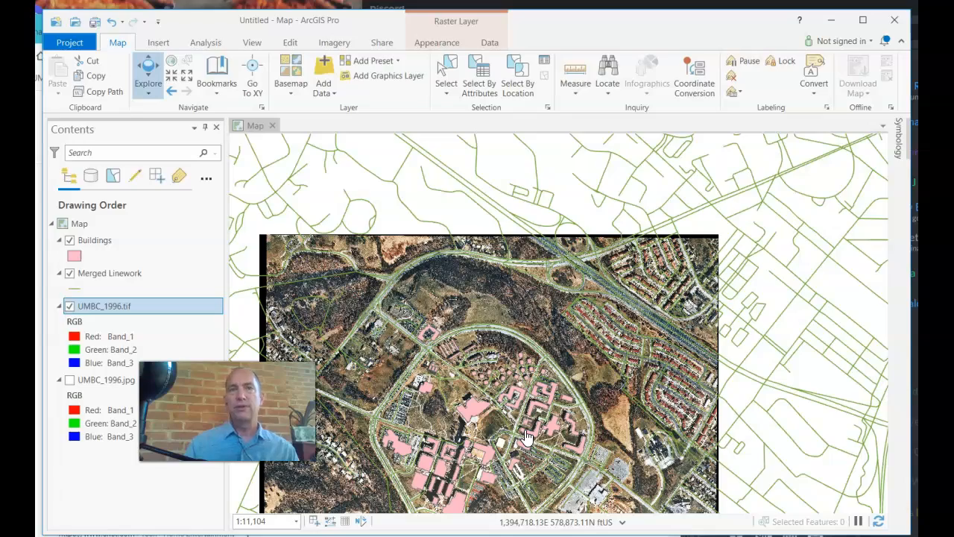
{"action": "scroll", "coordinate": [525, 436], "scroll_direction": "up", "scroll_amount": 5}
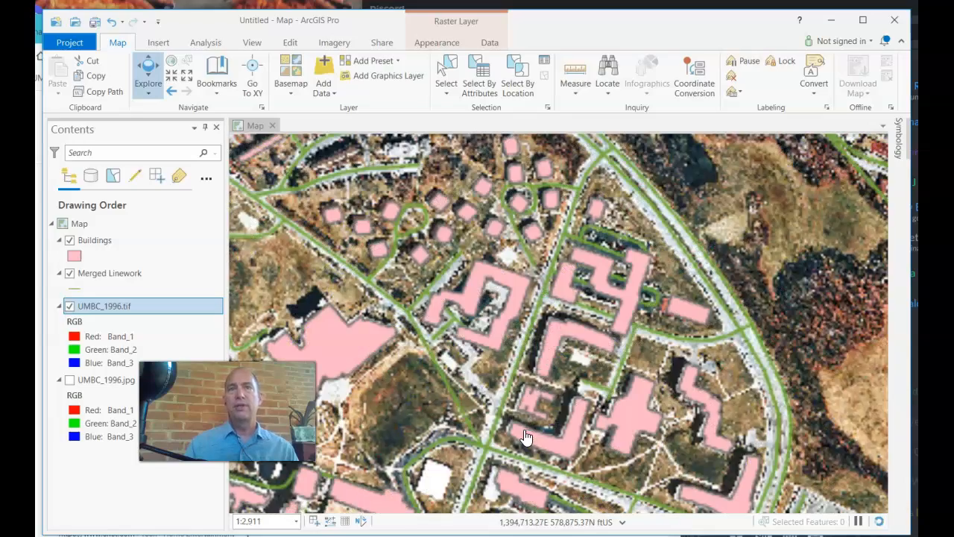
{"action": "left_click", "coordinate": [478, 293]}
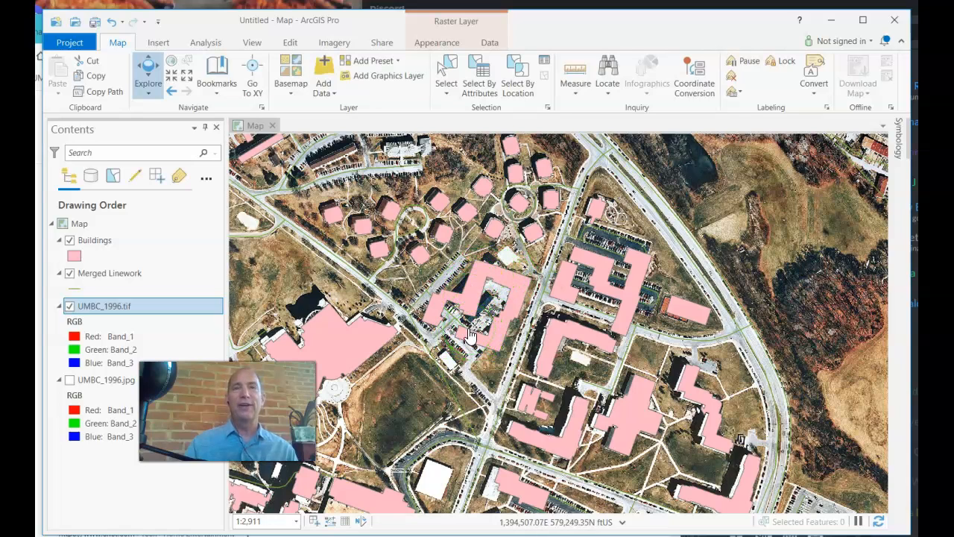
{"action": "scroll", "coordinate": [470, 336], "scroll_direction": "down", "scroll_amount": 5}
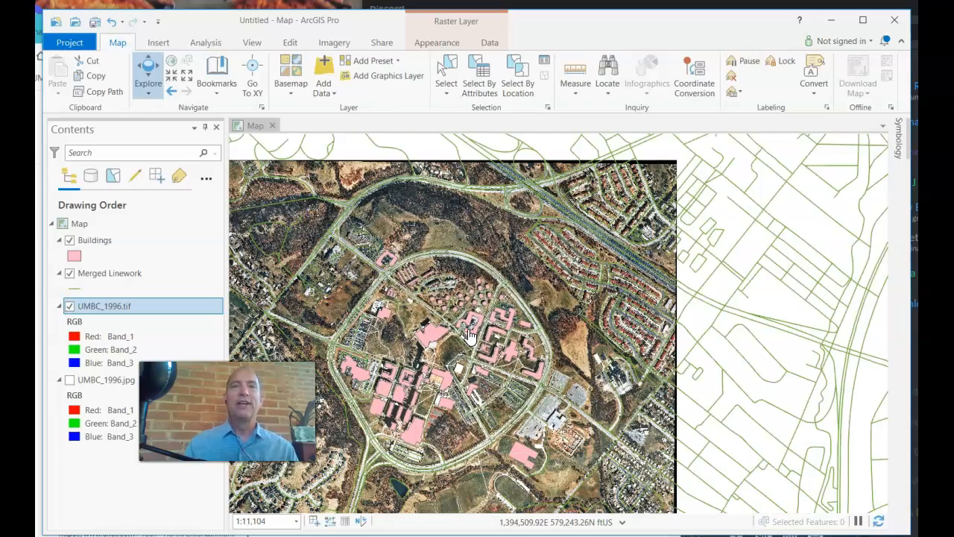
{"action": "scroll", "coordinate": [477, 421], "scroll_direction": "up", "scroll_amount": 5}
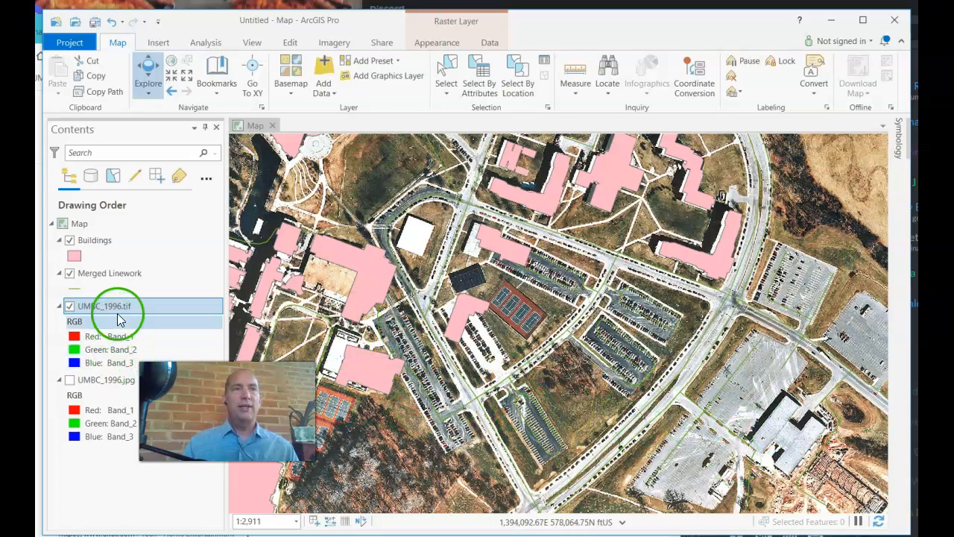
- Open feature creation for editing and activate the Polygon construction tool of the Buildings template
{"action": "left_click", "coordinate": [97, 242]}
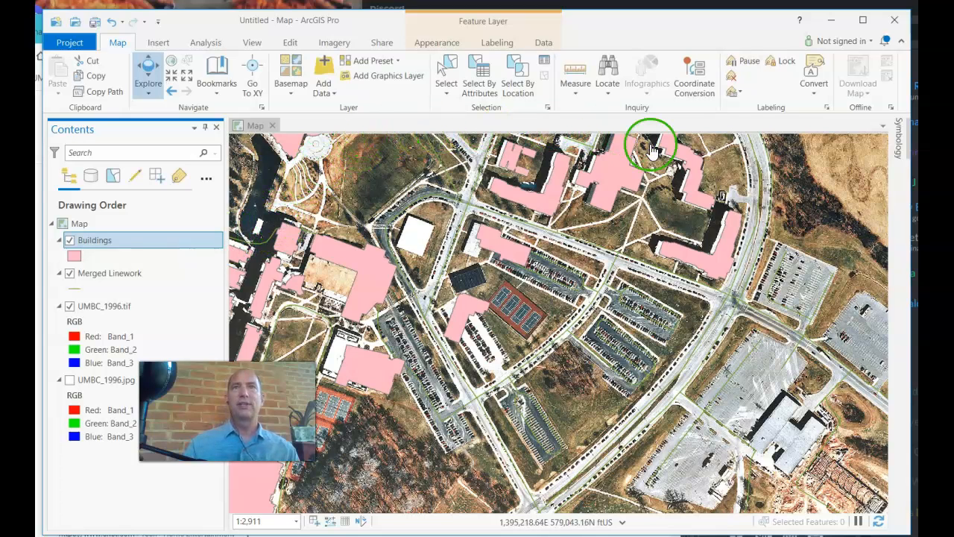
{"action": "left_click", "coordinate": [291, 43]}
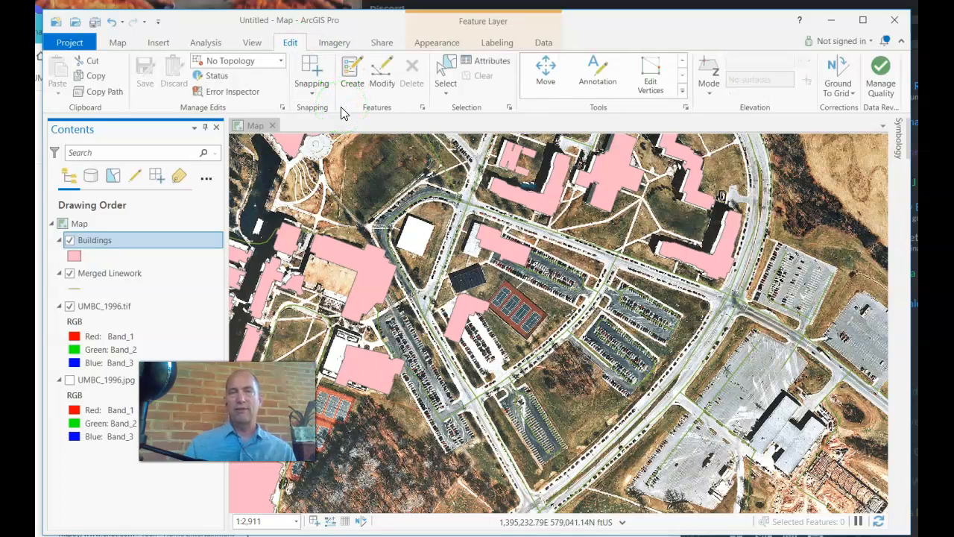
{"action": "left_click", "coordinate": [358, 74]}
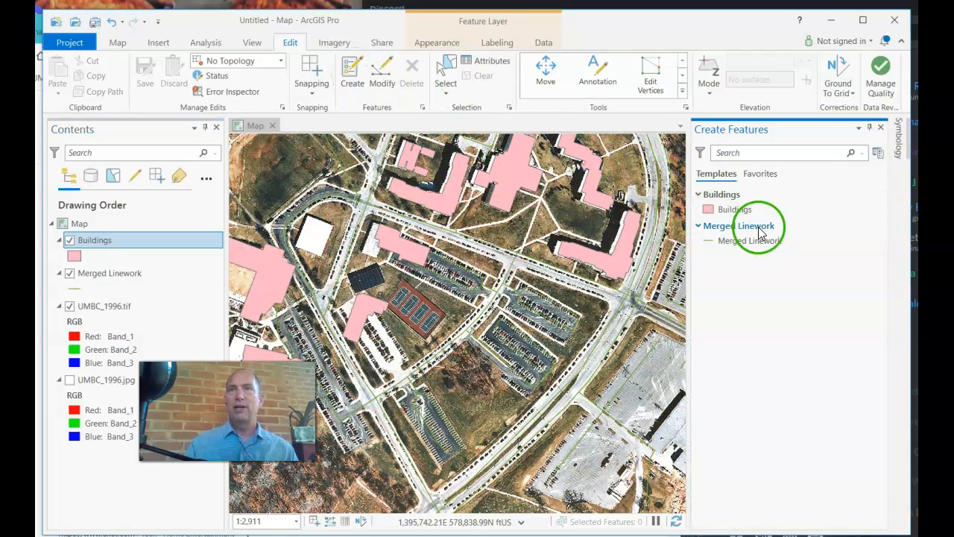
{"action": "left_click", "coordinate": [719, 210]}
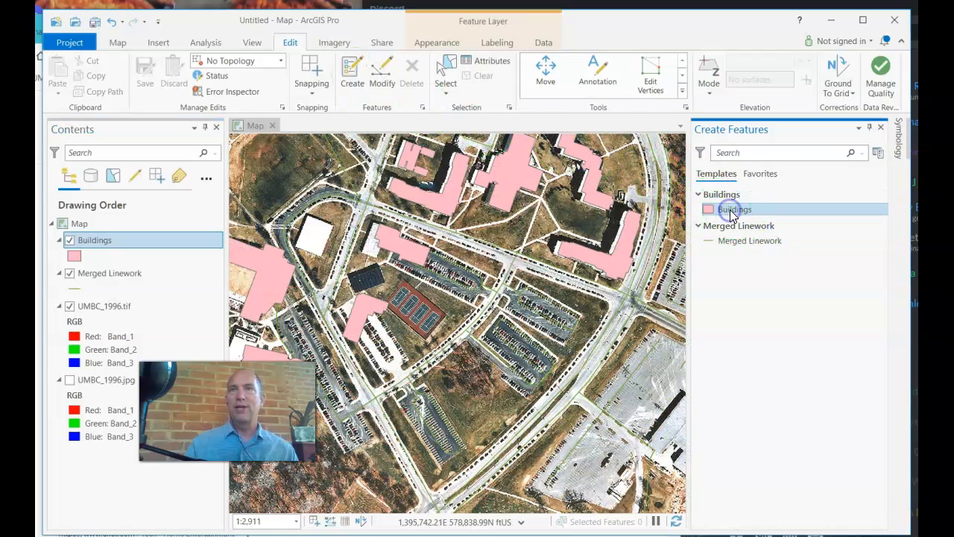
{"action": "left_click", "coordinate": [731, 210]}
{"action": "left_click", "coordinate": [715, 236]}
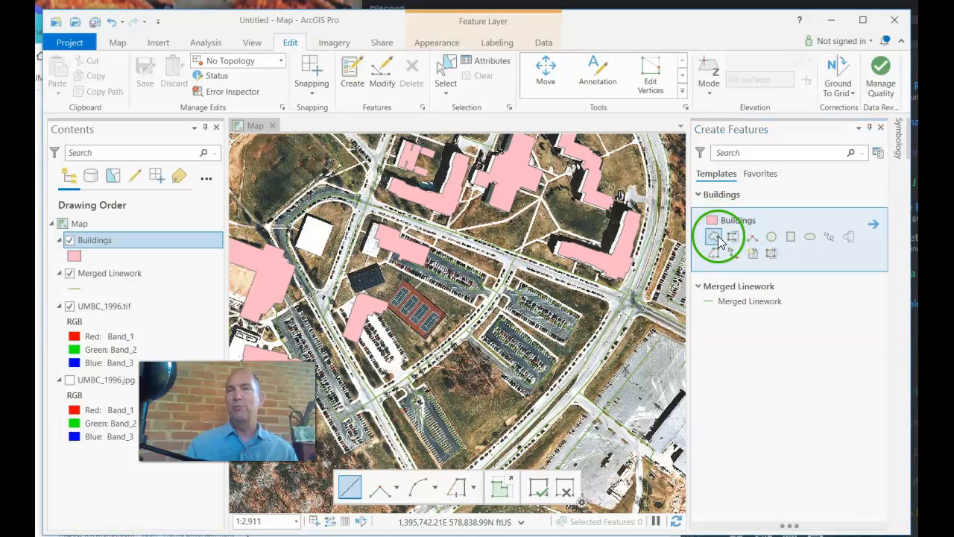
{"action": "left_click", "coordinate": [735, 254]}
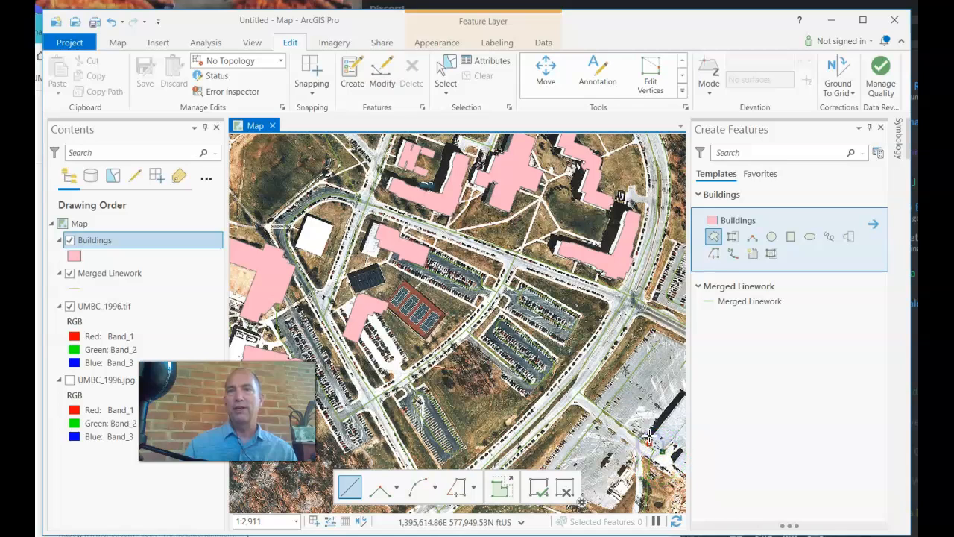
{"action": "scroll", "coordinate": [650, 431], "scroll_direction": "up", "scroll_amount": 3}
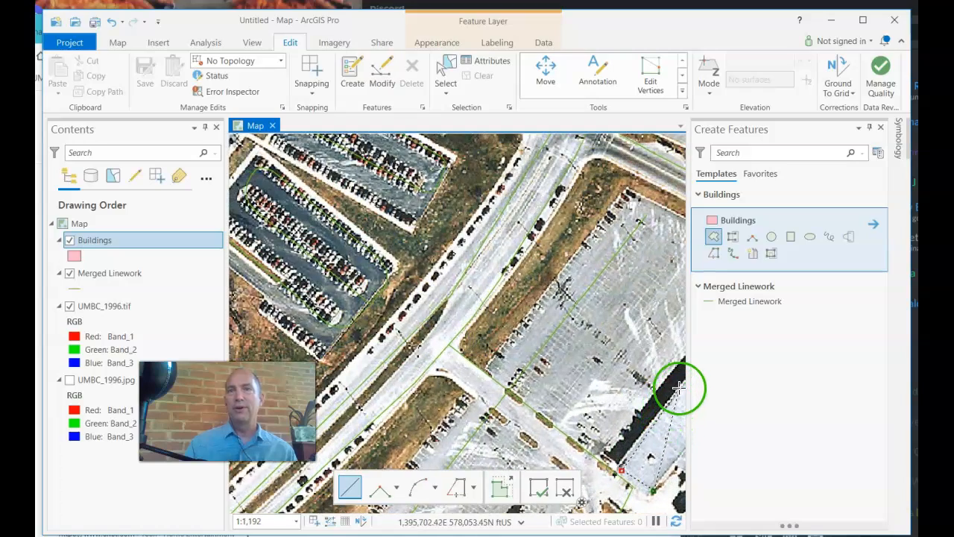
{"action": "key", "text": "Escape"}
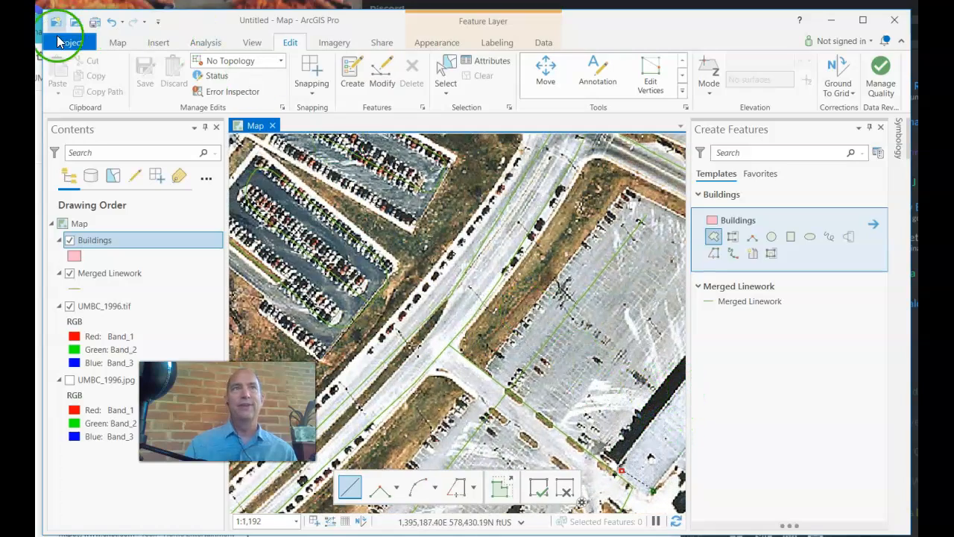
{"action": "left_click", "coordinate": [117, 42]}
{"action": "left_click", "coordinate": [534, 335]}
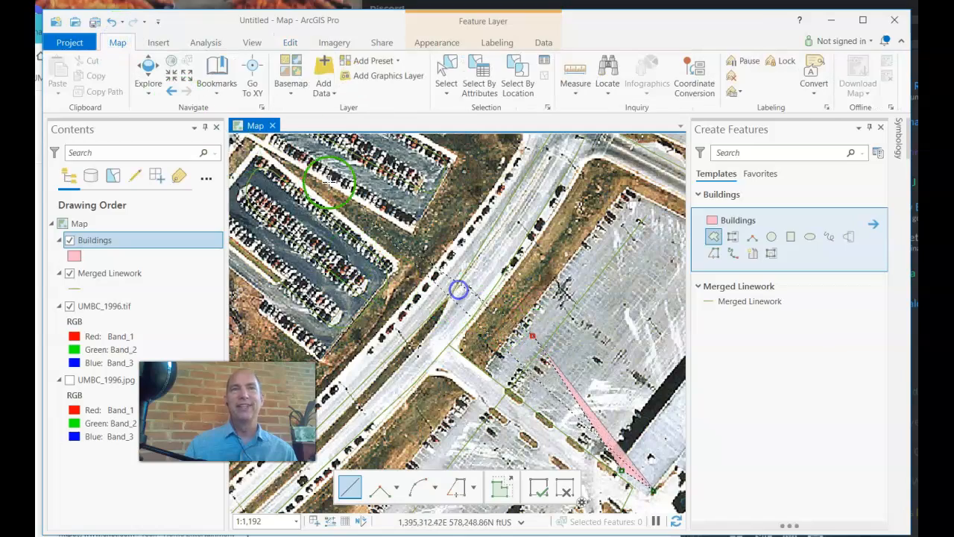
{"action": "left_click", "coordinate": [148, 73]}
- Draw a Buildings polygon over the northwest wing and part of the adjoining wing of the large roof beside the parking lot
{"action": "left_click_drag", "start_coordinate": [605, 398], "coordinate": [420, 283]}
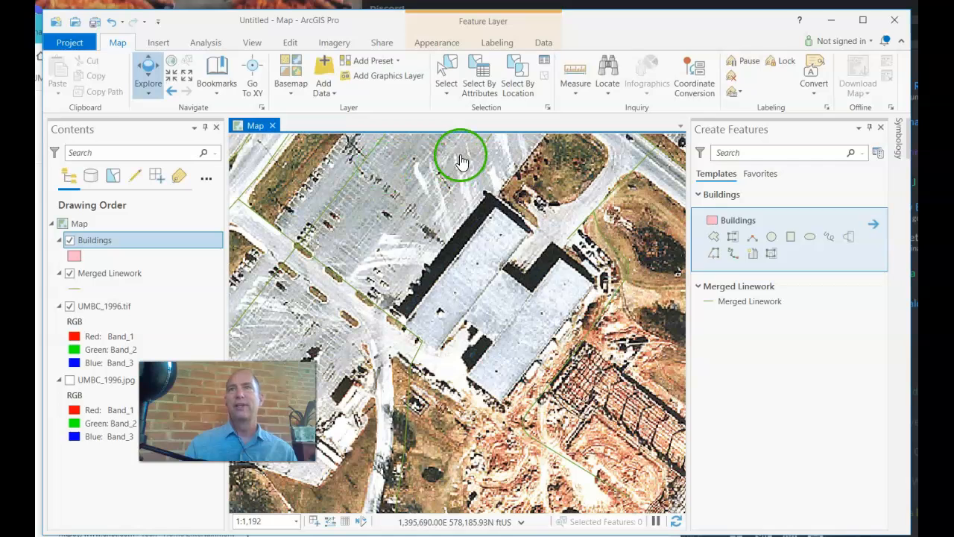
{"action": "left_click", "coordinate": [713, 237]}
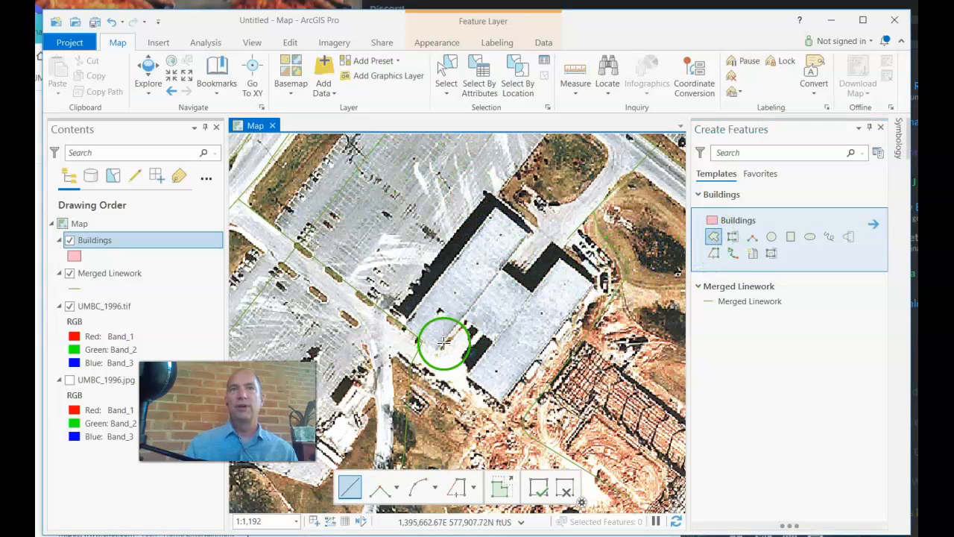
{"action": "left_click", "coordinate": [404, 324]}
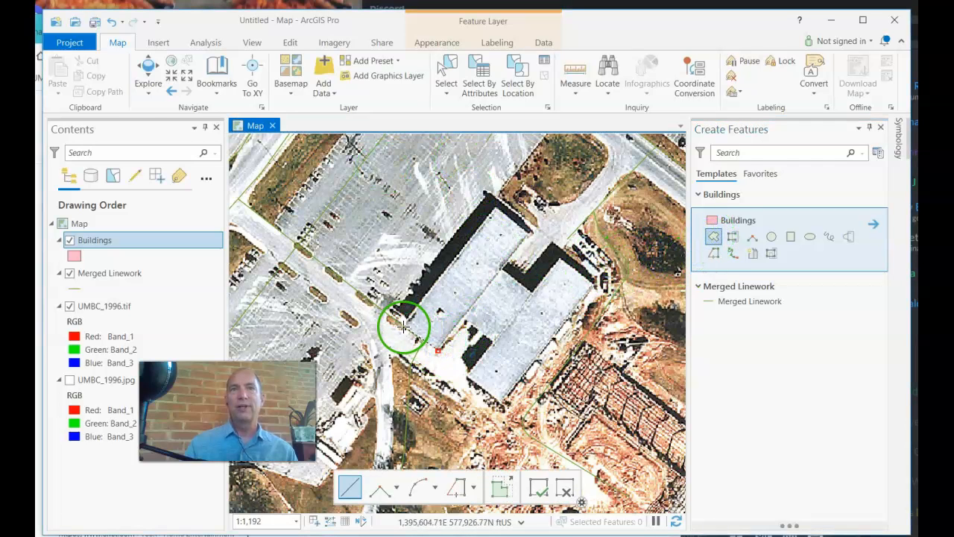
{"action": "left_click", "coordinate": [466, 234]}
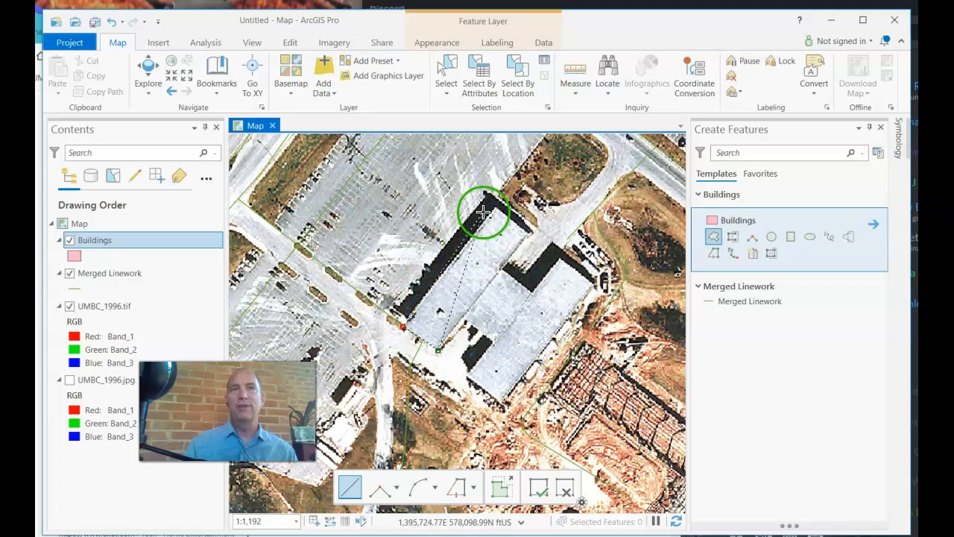
{"action": "left_click", "coordinate": [484, 217]}
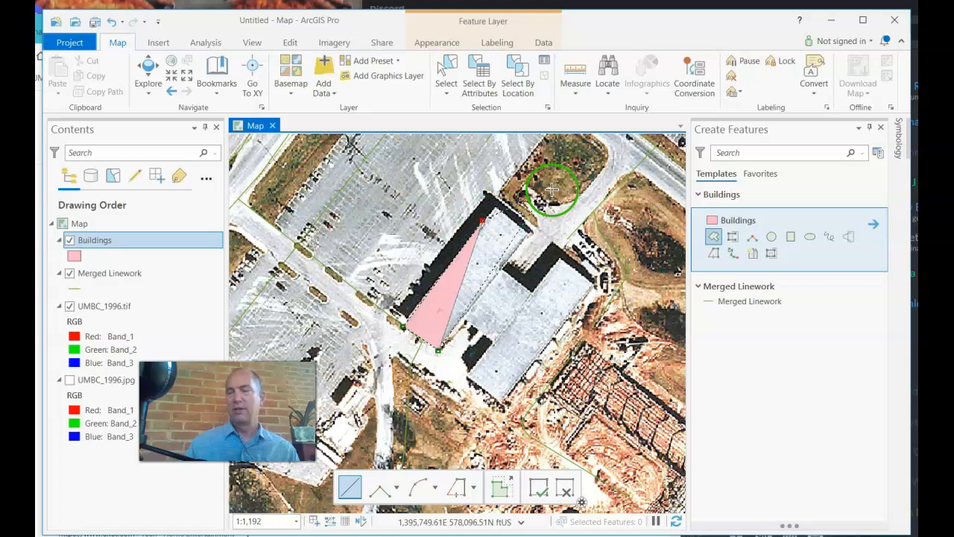
{"action": "left_click", "coordinate": [495, 207]}
{"action": "left_click", "coordinate": [526, 233]}
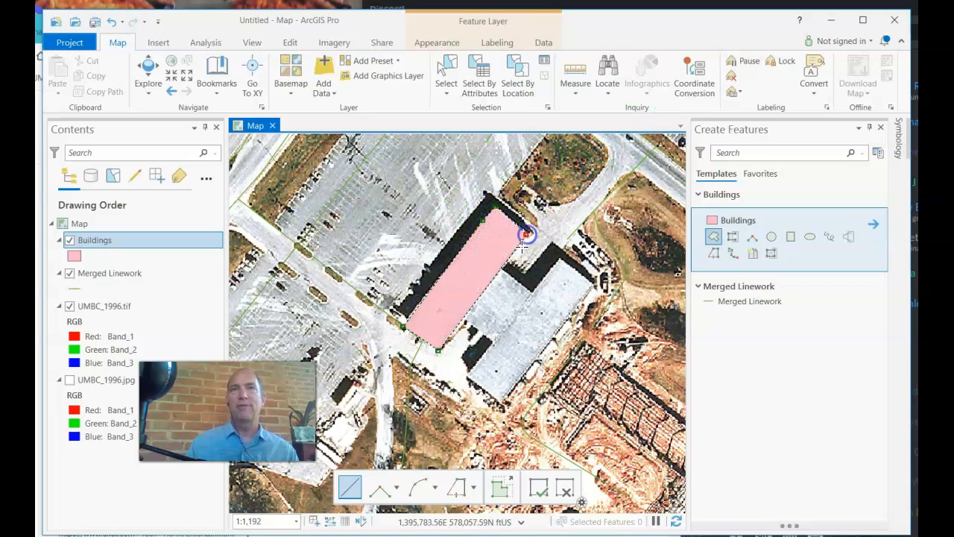
{"action": "left_click", "coordinate": [501, 269]}
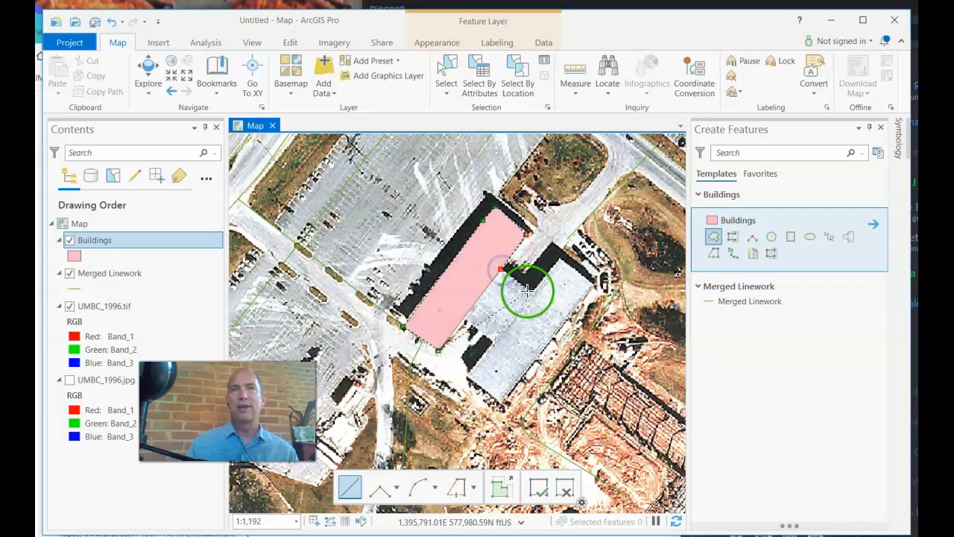
{"action": "left_click", "coordinate": [529, 293]}
{"action": "left_click", "coordinate": [559, 260]}
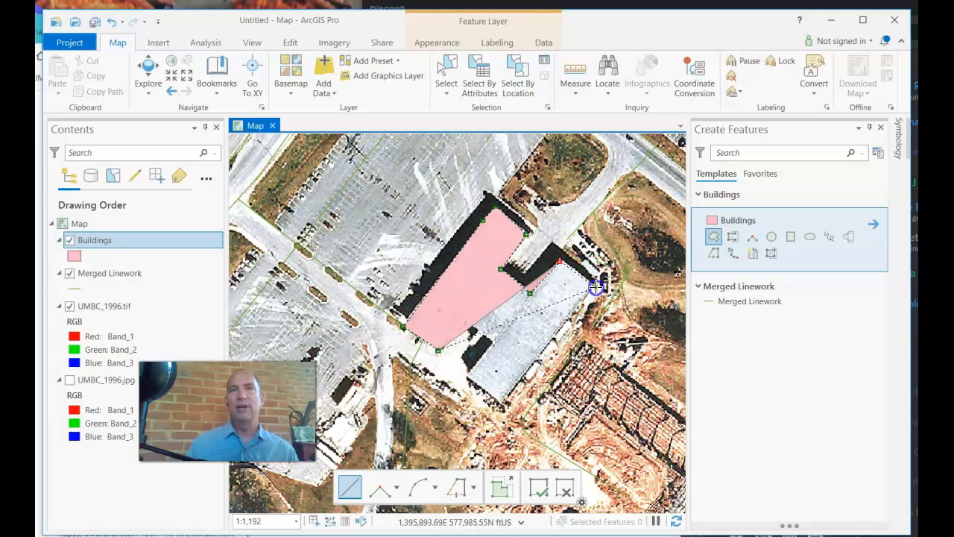
{"action": "left_click", "coordinate": [596, 286]}
{"action": "double_click", "coordinate": [601, 285]}
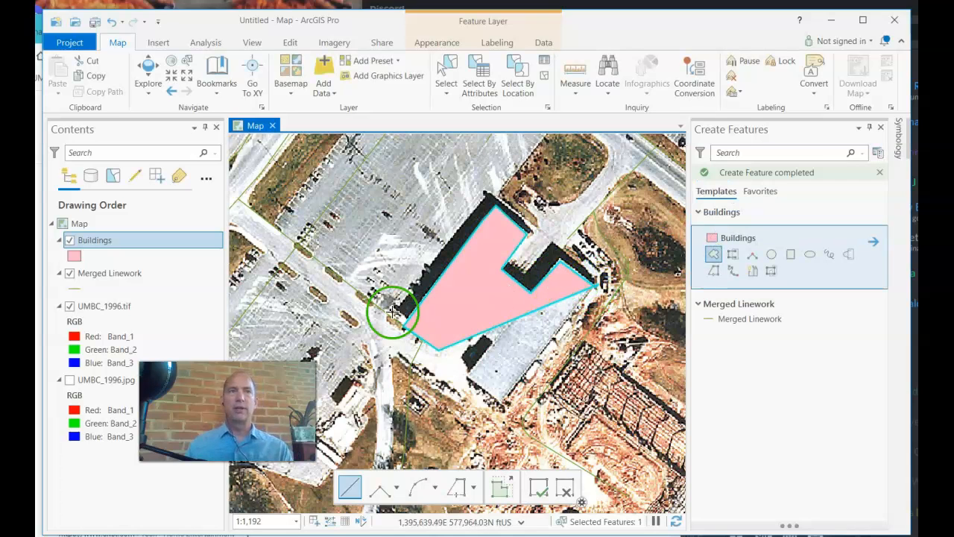
- Open the Buildings attribute table and delete the polygon records with FID 75 and FID 74
{"action": "right_click", "coordinate": [95, 240]}
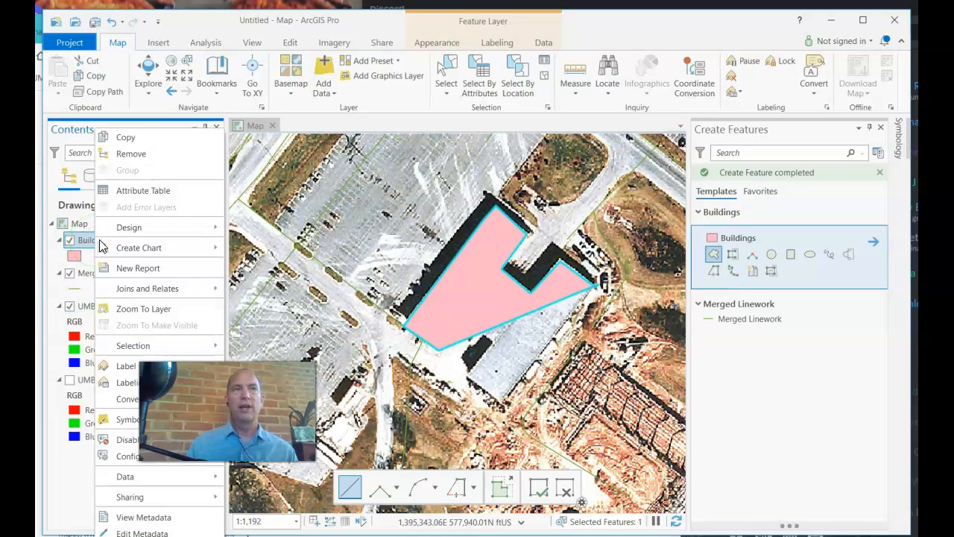
{"action": "left_click", "coordinate": [139, 191]}
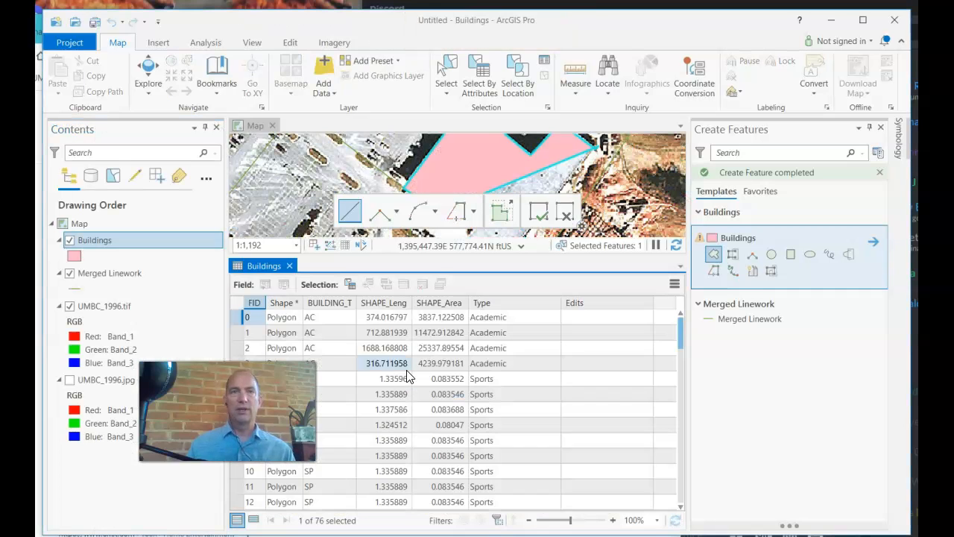
{"action": "scroll", "coordinate": [411, 381], "scroll_direction": "down", "scroll_amount": 17}
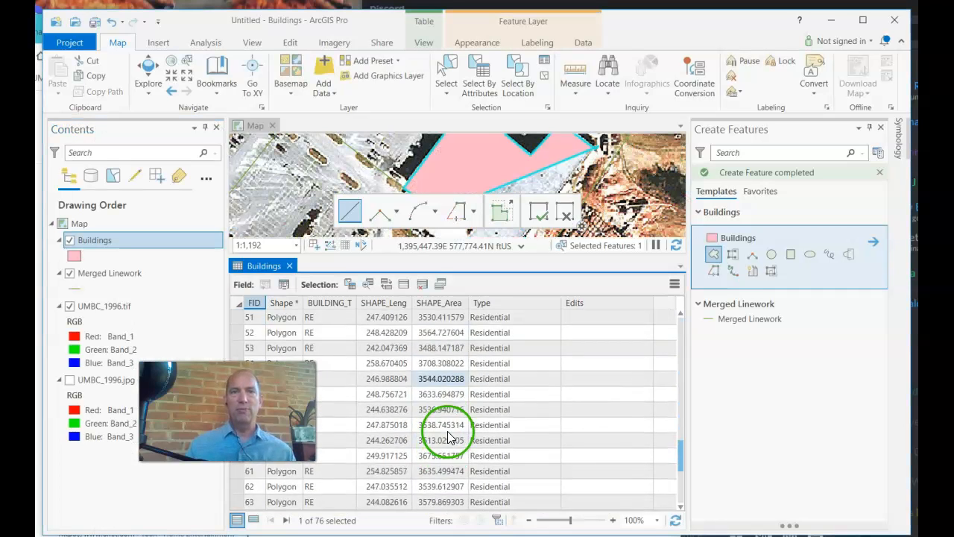
{"action": "scroll", "coordinate": [447, 436], "scroll_direction": "down", "scroll_amount": 5}
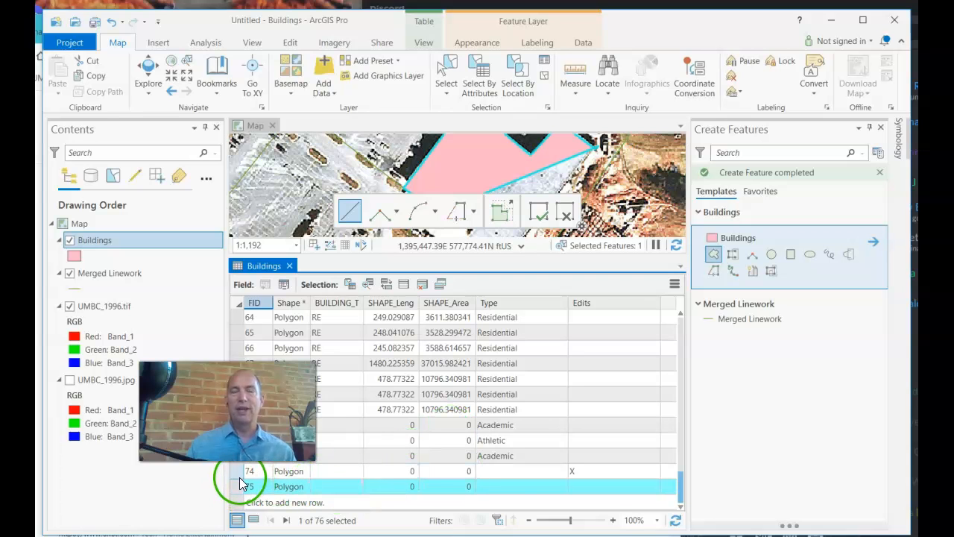
{"action": "left_click", "coordinate": [561, 469]}
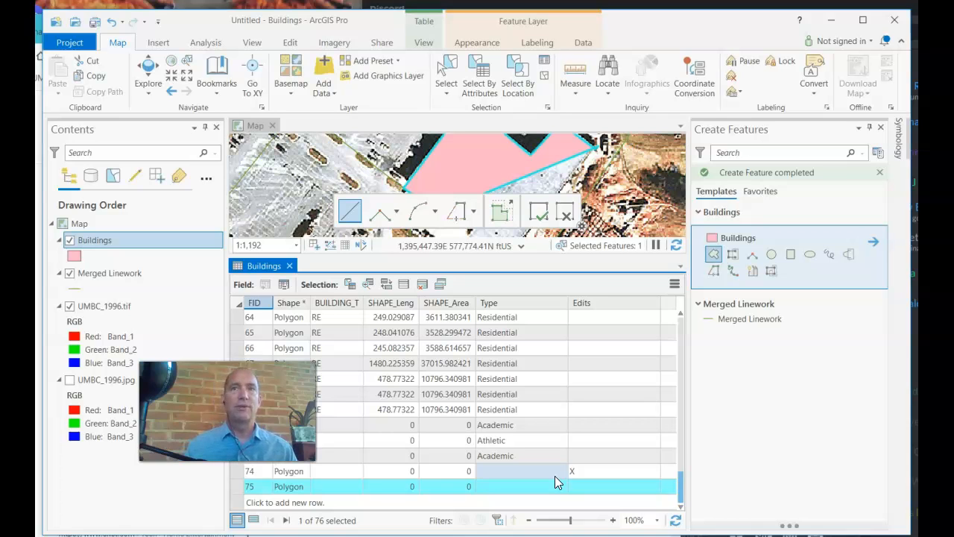
{"action": "left_click", "coordinate": [438, 496]}
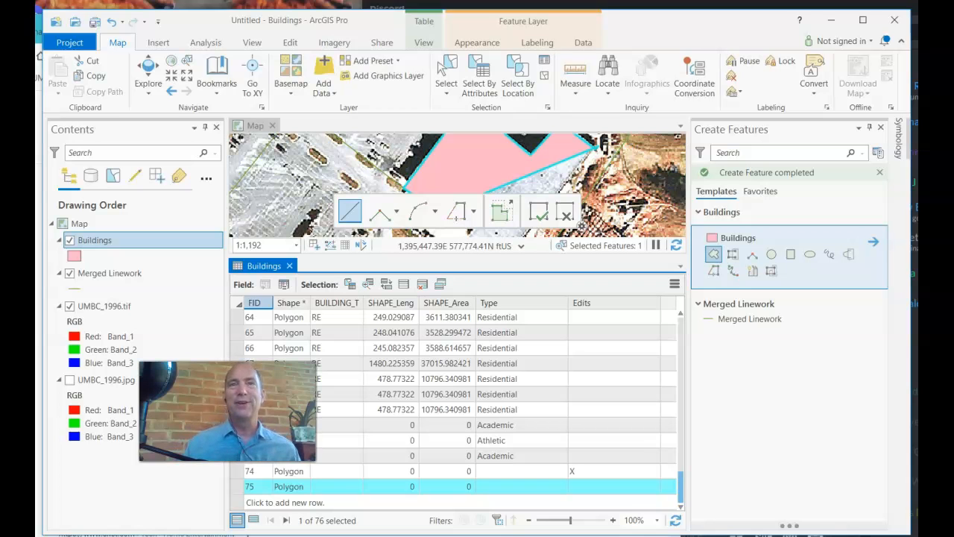
{"action": "right_click", "coordinate": [234, 487]}
{"action": "left_click", "coordinate": [251, 474]}
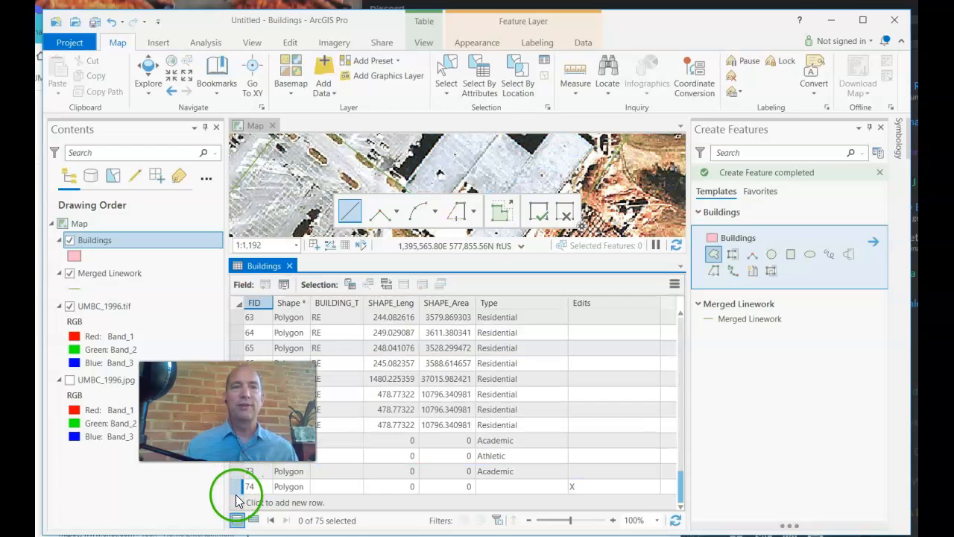
{"action": "right_click", "coordinate": [236, 488]}
{"action": "left_click", "coordinate": [259, 476]}
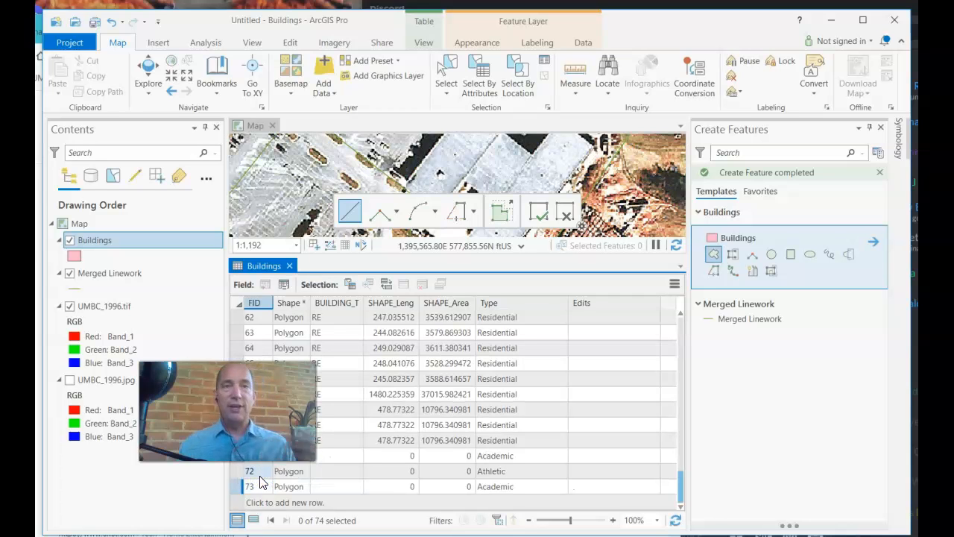
- Discard the unfinished map sketch and close the Buildings attribute table
{"action": "left_click", "coordinate": [613, 201]}
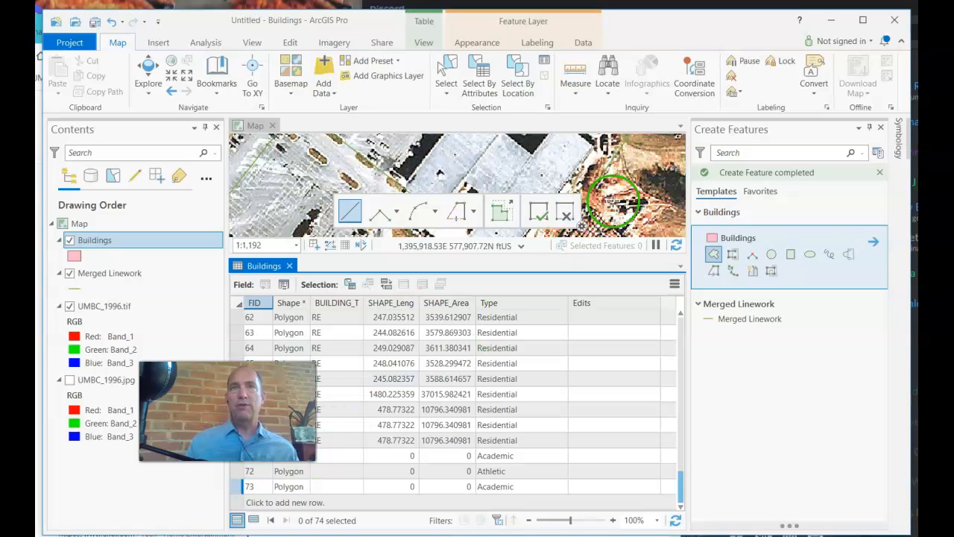
{"action": "left_click", "coordinate": [566, 214]}
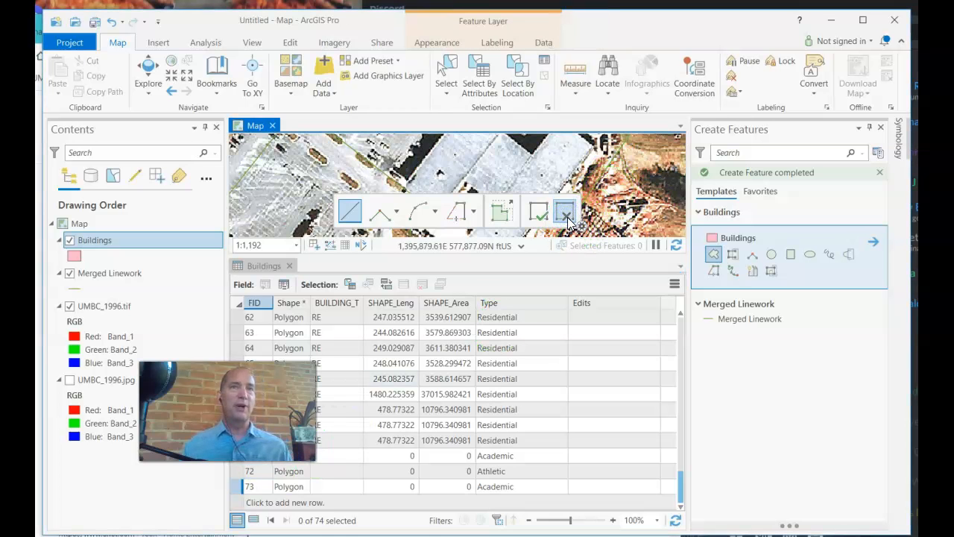
{"action": "left_click", "coordinate": [289, 265]}
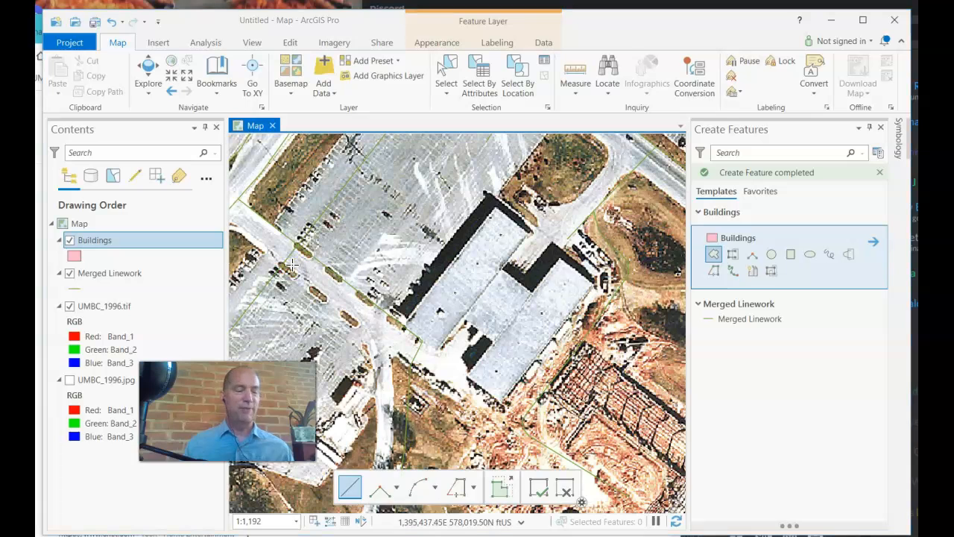